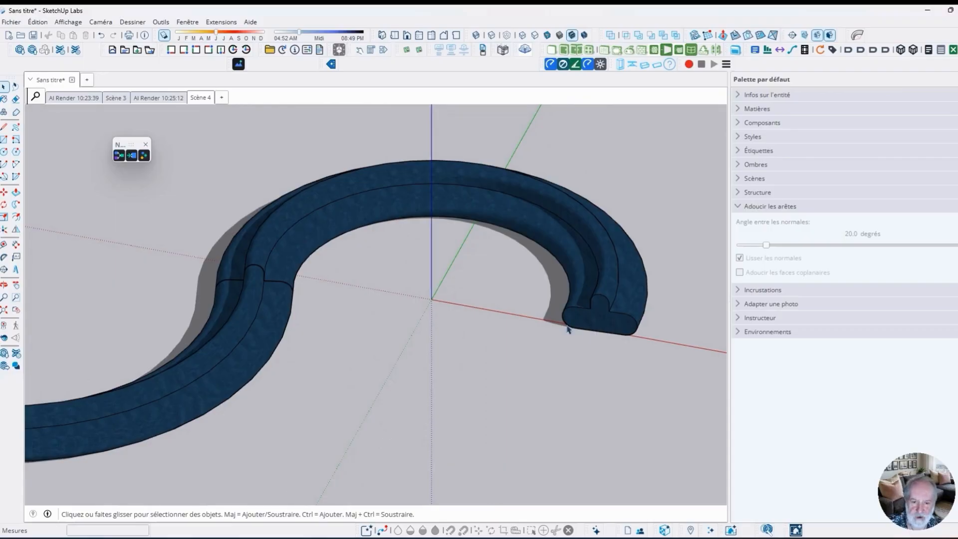
# Open the NodeBuilder Pro Configurator and switch the bench profile list to "carré sur une face"
pyautogui.moveTo(568, 329); pyautogui.dragTo(554, 262, button='middle')
pyautogui.scroll(-2, 535, 327)
pyautogui.scroll(-2, 554, 262)
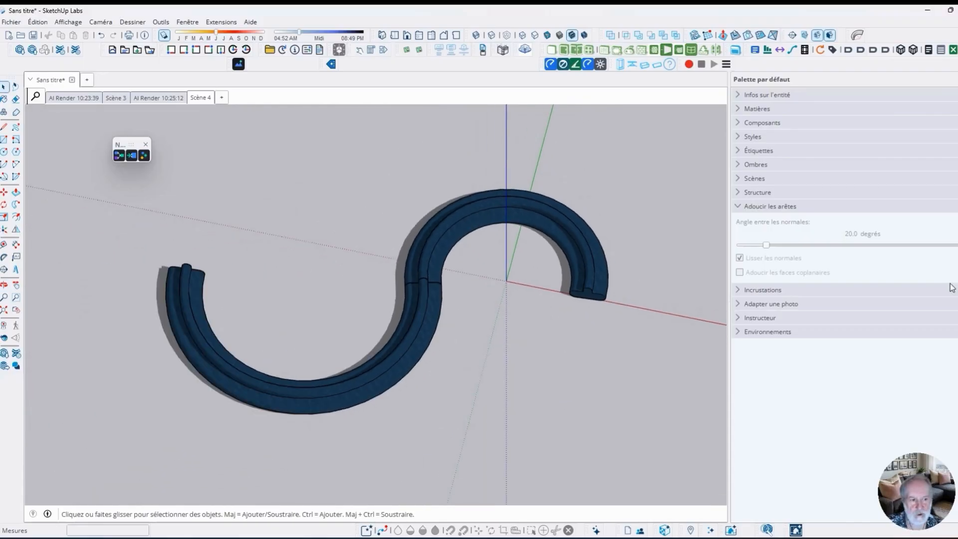
pyautogui.click(144, 156)
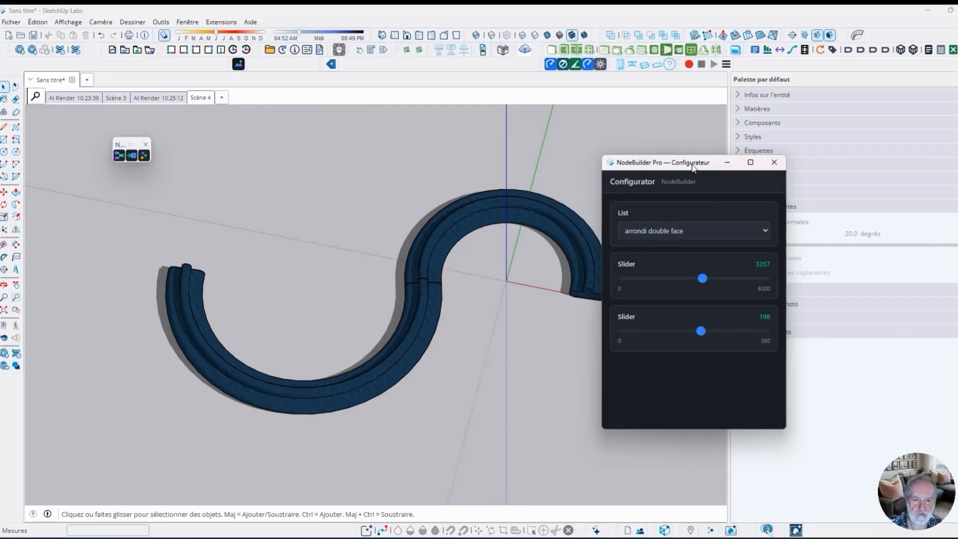
pyautogui.moveTo(693, 168); pyautogui.dragTo(756, 165)
pyautogui.scroll(5, 599, 295)
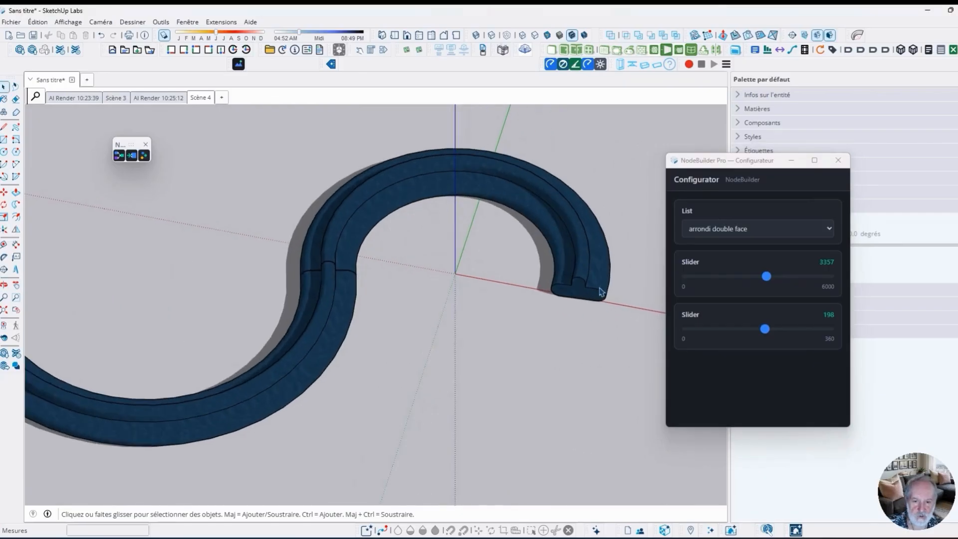
pyautogui.click(732, 230)
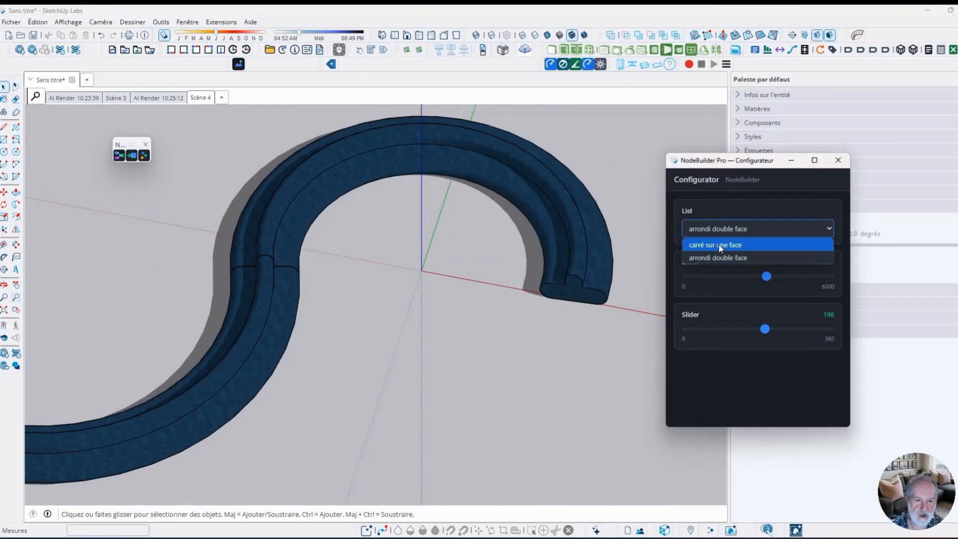
pyautogui.click(719, 244)
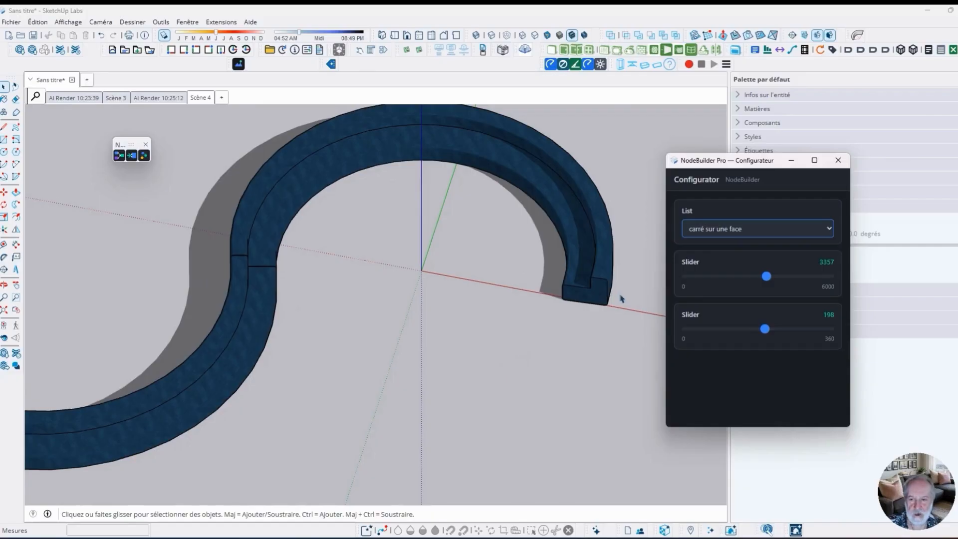
pyautogui.scroll(5, 620, 276)
pyautogui.moveTo(621, 299); pyautogui.dragTo(520, 286, button='middle')
pyautogui.scroll(-6, 570, 300)
pyautogui.moveTo(577, 310); pyautogui.dragTo(624, 310, button='middle')
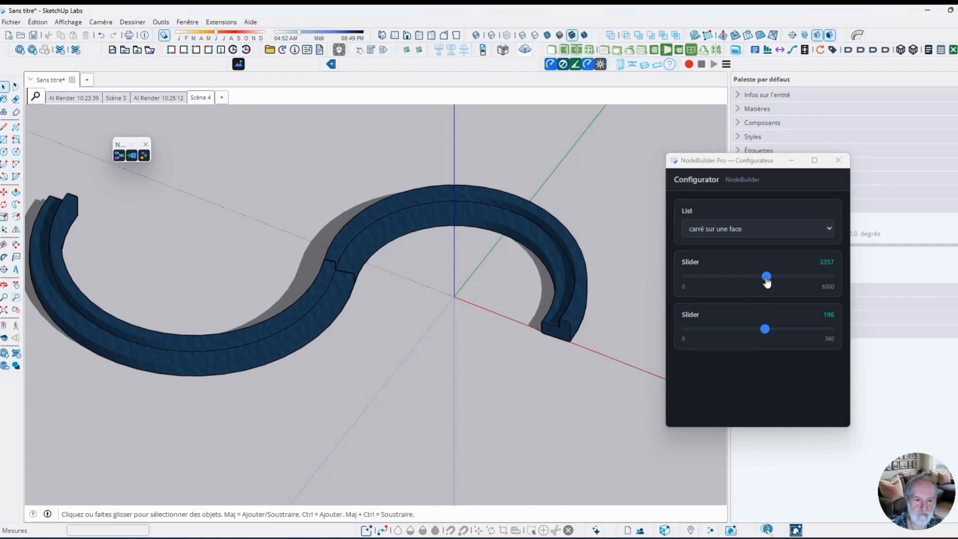
# Set the first Configurator slider to 3661 and the second to 289 to reshape the S-shaped bench
pyautogui.moveTo(766, 277); pyautogui.dragTo(714, 281)
pyautogui.moveTo(768, 332); pyautogui.dragTo(801, 330)
pyautogui.moveTo(716, 277); pyautogui.dragTo(774, 277)
pyautogui.moveTo(429, 276); pyautogui.dragTo(417, 276, button='middle')
# Switch the bench profile list in the Configurator to "arrondi double face"
pyautogui.click(741, 228)
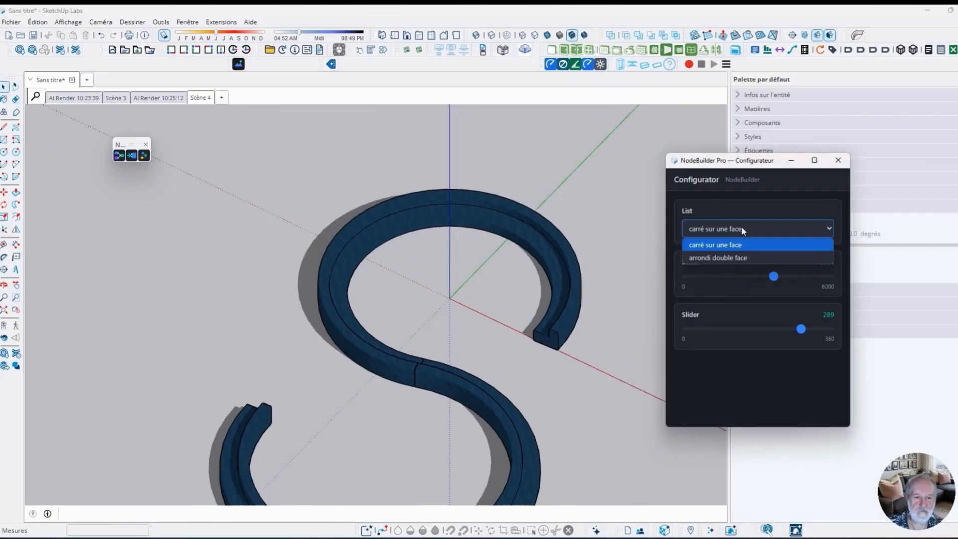
pyautogui.click(723, 258)
pyautogui.scroll(2, 583, 349)
pyautogui.moveTo(585, 331); pyautogui.dragTo(514, 258, button='middle')
pyautogui.scroll(-3, 514, 258)
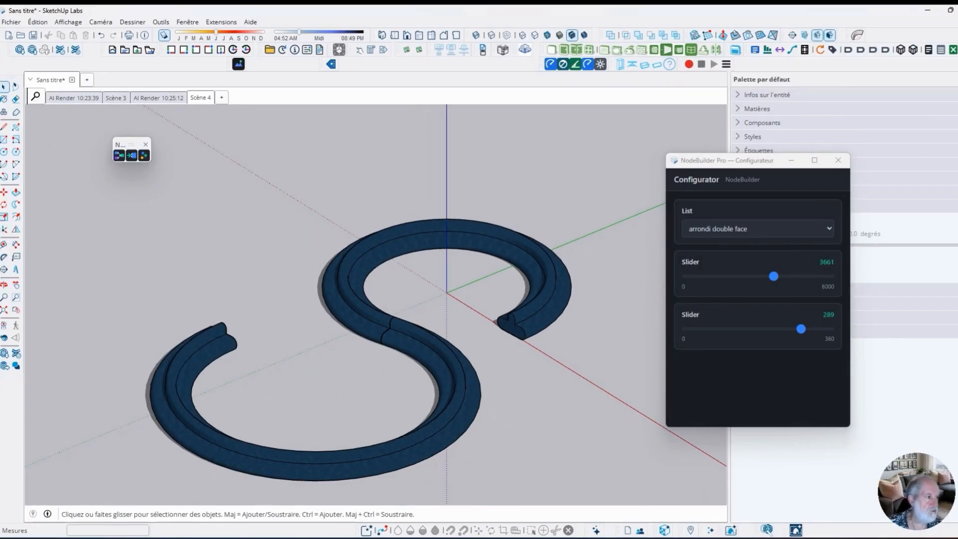
# Bring the node editor into view and switch its interface language to French, returning it to English
pyautogui.moveTo(957, 132)
pyautogui.mouseDown()
pyautogui.moveTo(769, 154)
pyautogui.moveTo(817, 124)
pyautogui.moveTo(581, 63)
pyautogui.mouseUp()
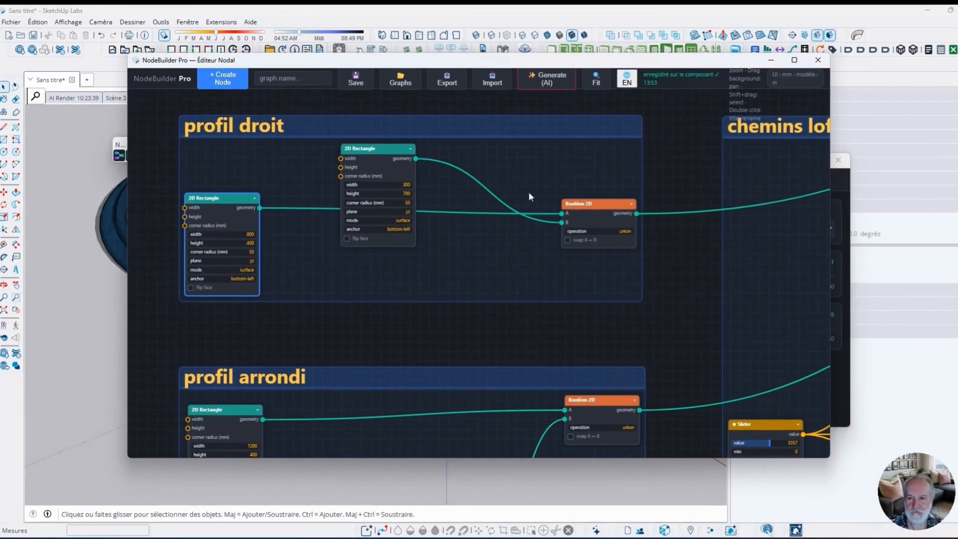
pyautogui.click(627, 82)
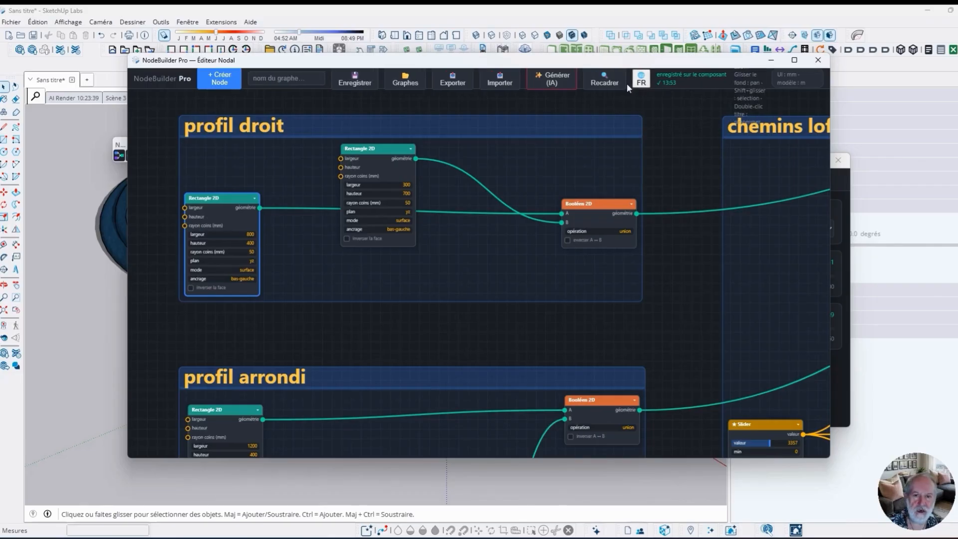
pyautogui.click(641, 80)
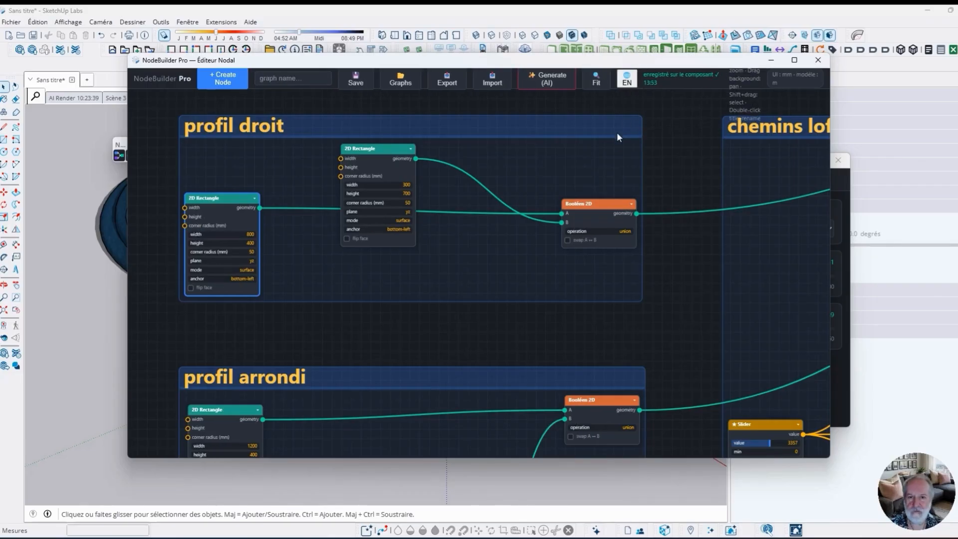
# Examine the 2D Rectangle and Boolean 2D nodes in the "profil droit" and "profil arrondi" groups
pyautogui.scroll(5, 357, 158)
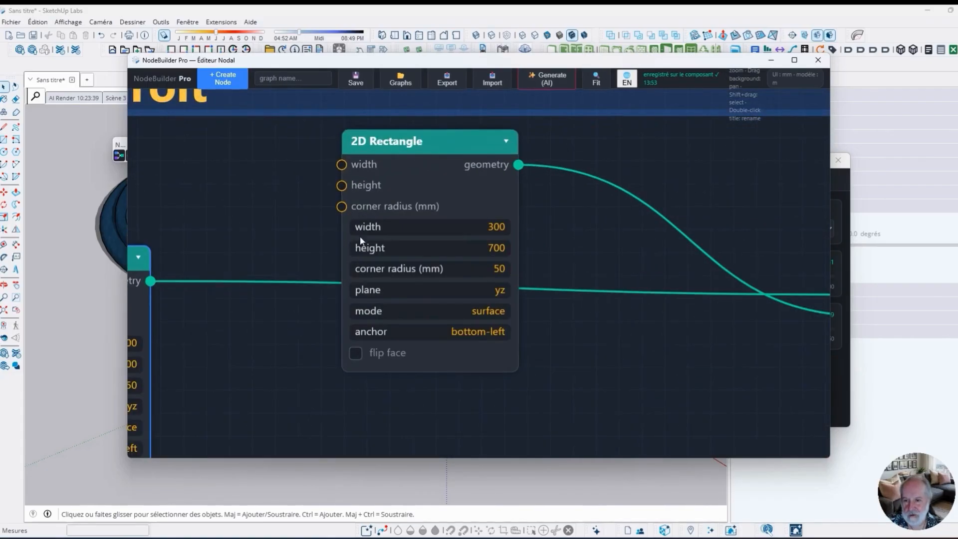
pyautogui.scroll(-9, 345, 209)
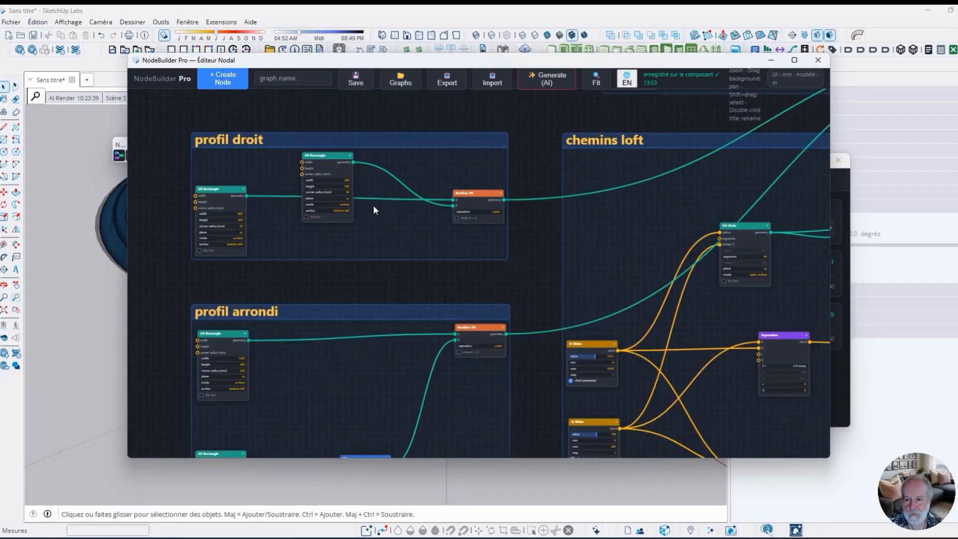
pyautogui.scroll(-2, 244, 206)
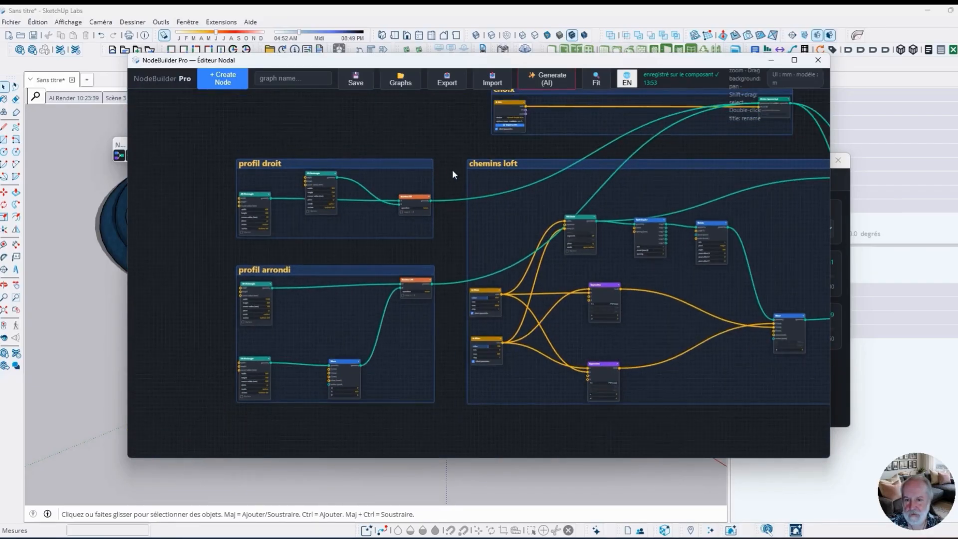
pyautogui.scroll(3, 271, 170)
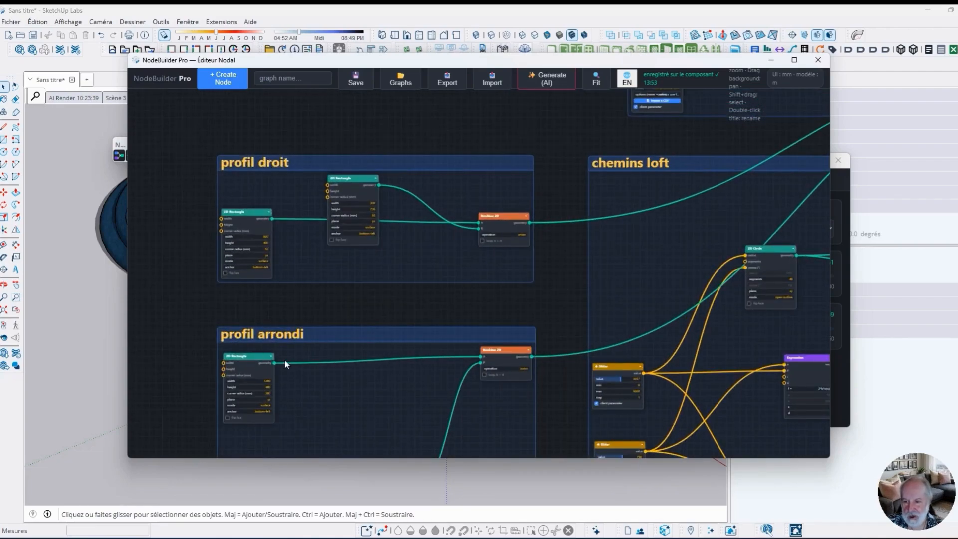
pyautogui.scroll(-2, 267, 250)
# Move the node editor aside and disconnect the 800 × 400 rectangle from the Boolean 2D node in "profil droit"
pyautogui.moveTo(410, 61)
pyautogui.mouseDown()
pyautogui.moveTo(623, 73)
pyautogui.moveTo(572, 214)
pyautogui.moveTo(634, 115)
pyautogui.mouseUp()
pyautogui.scroll(4, 648, 285)
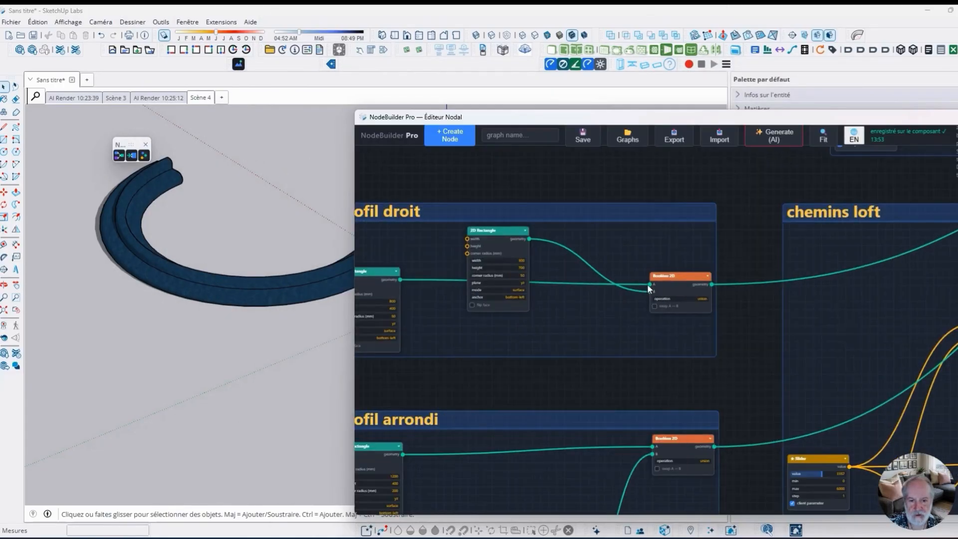
pyautogui.moveTo(649, 285); pyautogui.dragTo(632, 292)
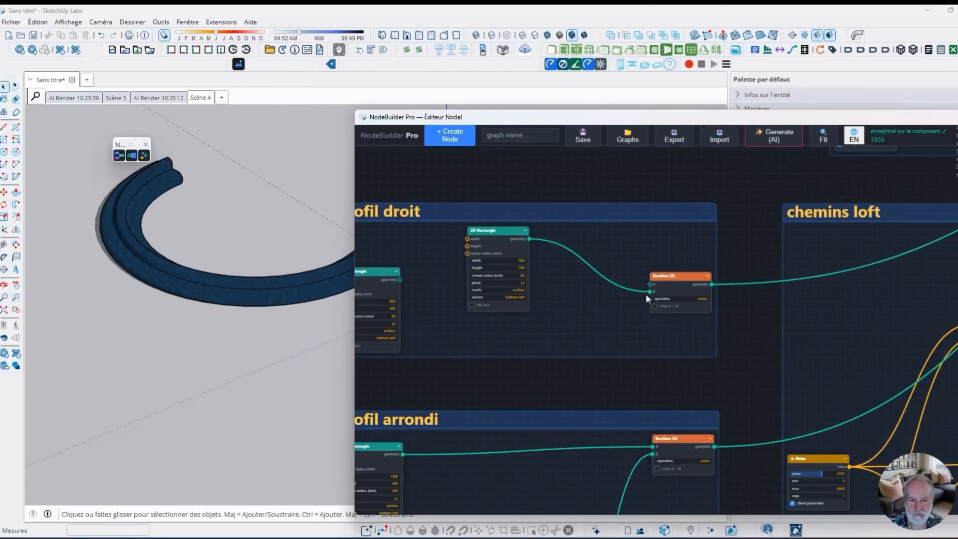
# Highlight both "profil droit" rectangles in the model one at a time, shifting the group to expose its 800 × 400 node
pyautogui.click(508, 230)
pyautogui.scroll(5, 222, 267)
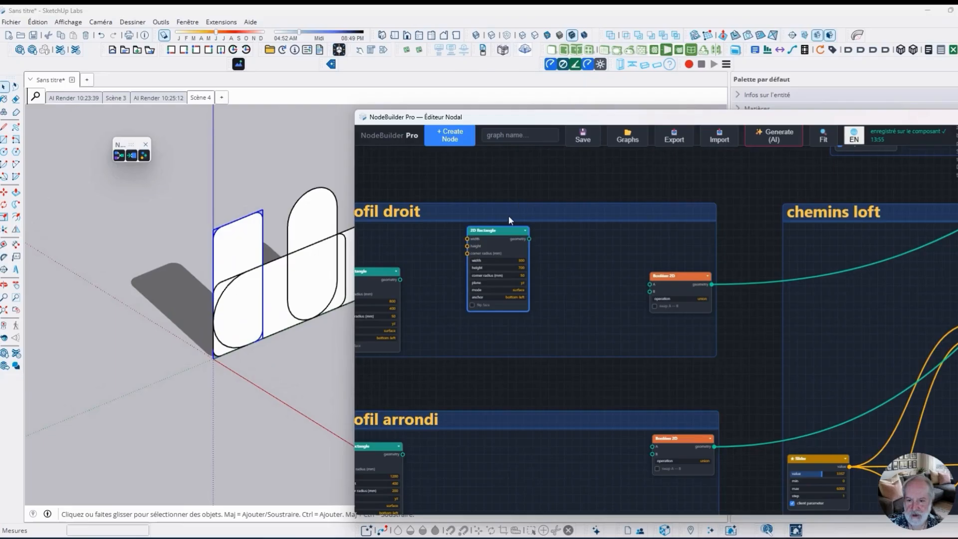
pyautogui.moveTo(508, 216); pyautogui.dragTo(612, 208)
pyautogui.click(475, 264)
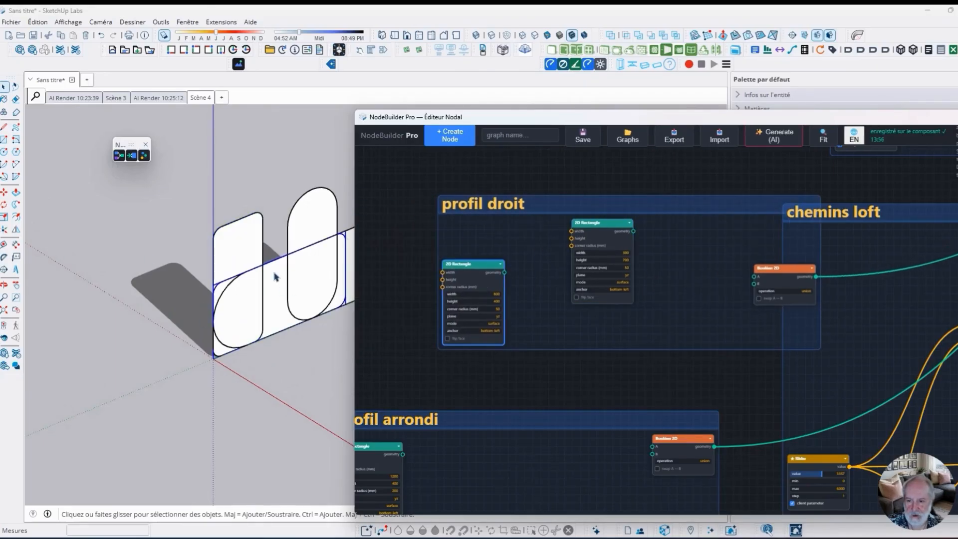
# Connect the 300 × 700 rectangle to input A and the 800 × 400 rectangle to input B of the "profil droit" Boolean 2D node
pyautogui.moveTo(634, 231); pyautogui.dragTo(754, 275)
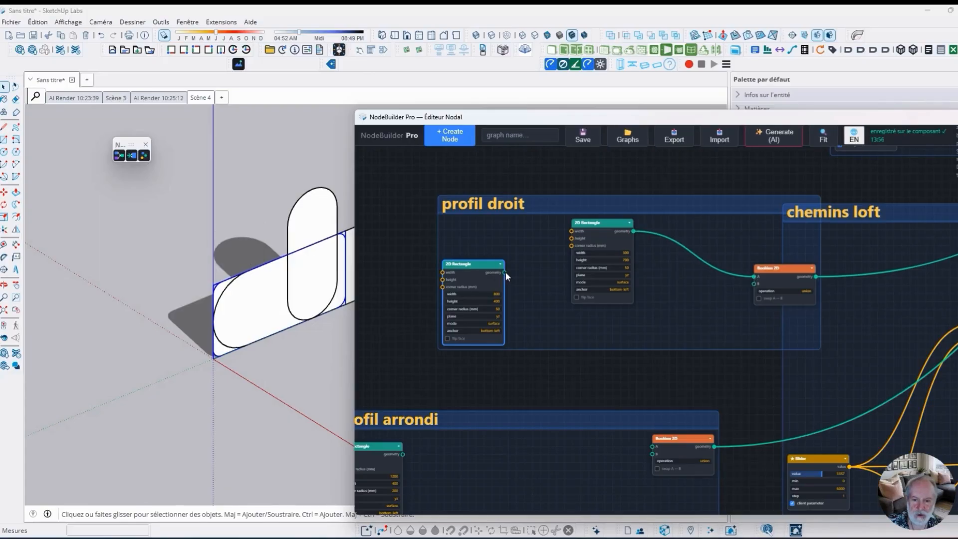
pyautogui.moveTo(504, 273)
pyautogui.mouseDown()
pyautogui.moveTo(695, 300)
pyautogui.moveTo(754, 283)
pyautogui.mouseUp()
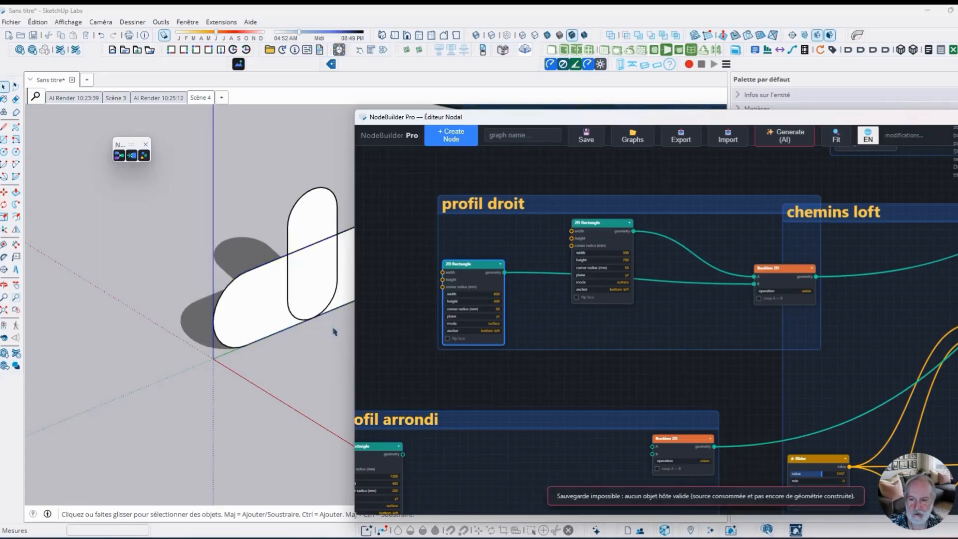
pyautogui.scroll(-3, 125, 322)
pyautogui.scroll(1, 269, 273)
pyautogui.scroll(1, 270, 276)
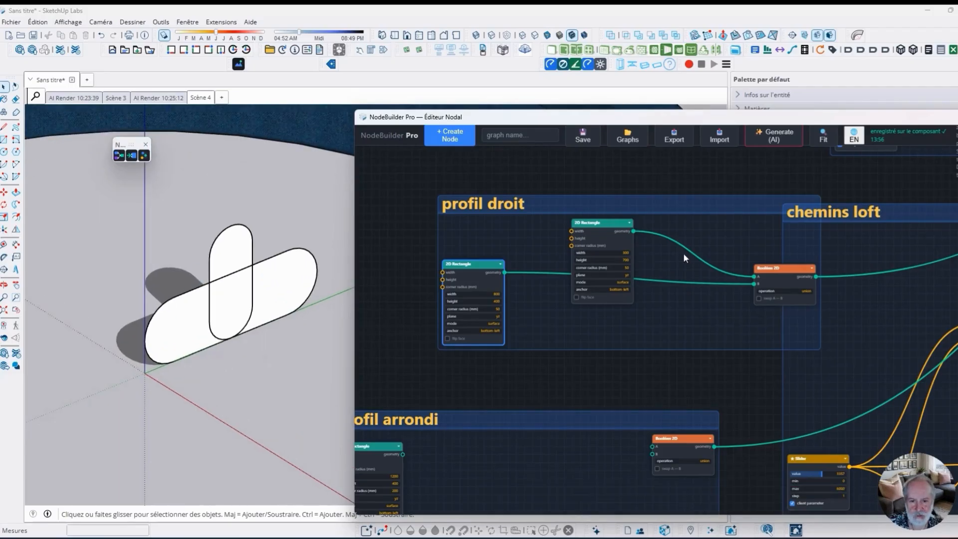
pyautogui.moveTo(278, 299)
pyautogui.mouseDown(button='middle')
pyautogui.moveTo(214, 271)
pyautogui.moveTo(252, 278)
pyautogui.mouseUp(button='middle')
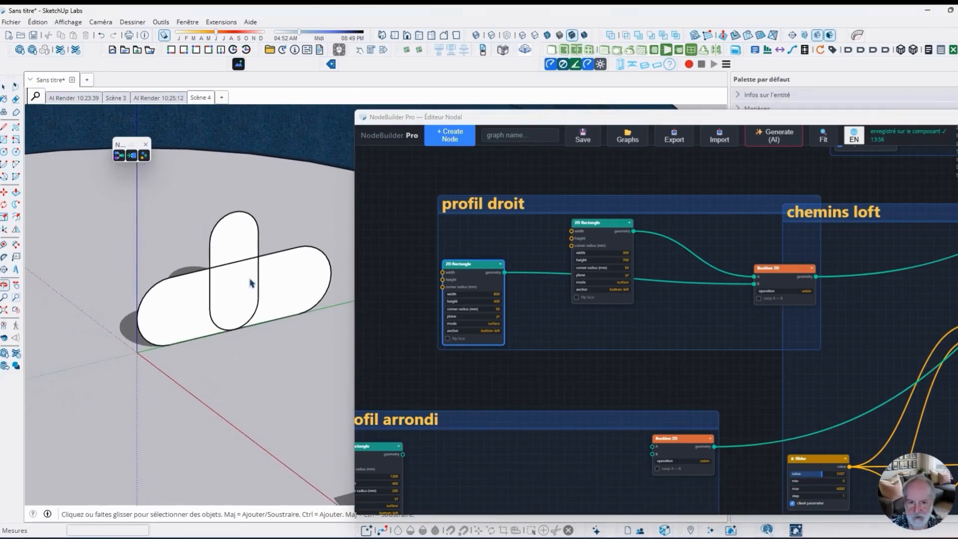
# Reconnect the upper 2D Rectangle and the Move node to inputs A and B of the "profil arrondi" Boolean 2D node
pyautogui.scroll(-5, 763, 252)
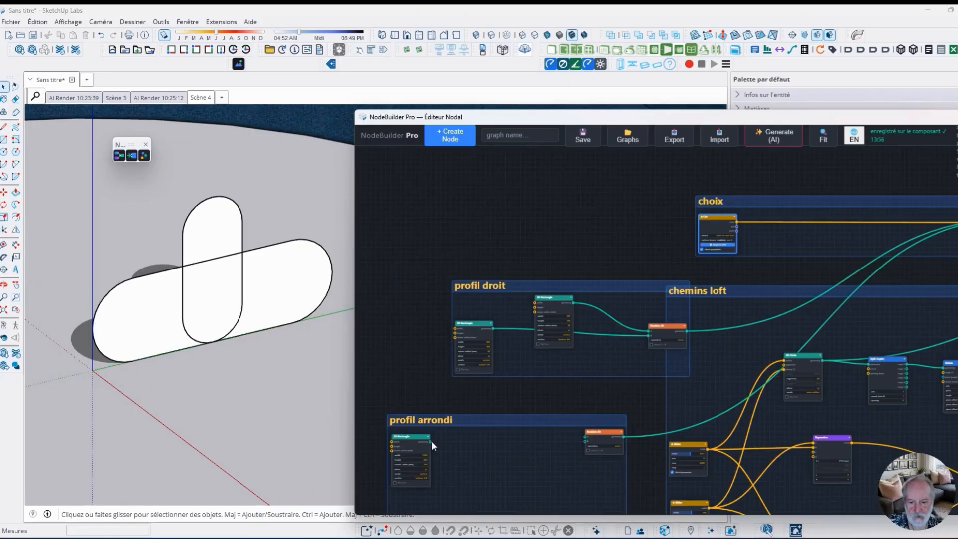
pyautogui.moveTo(430, 441); pyautogui.dragTo(585, 441)
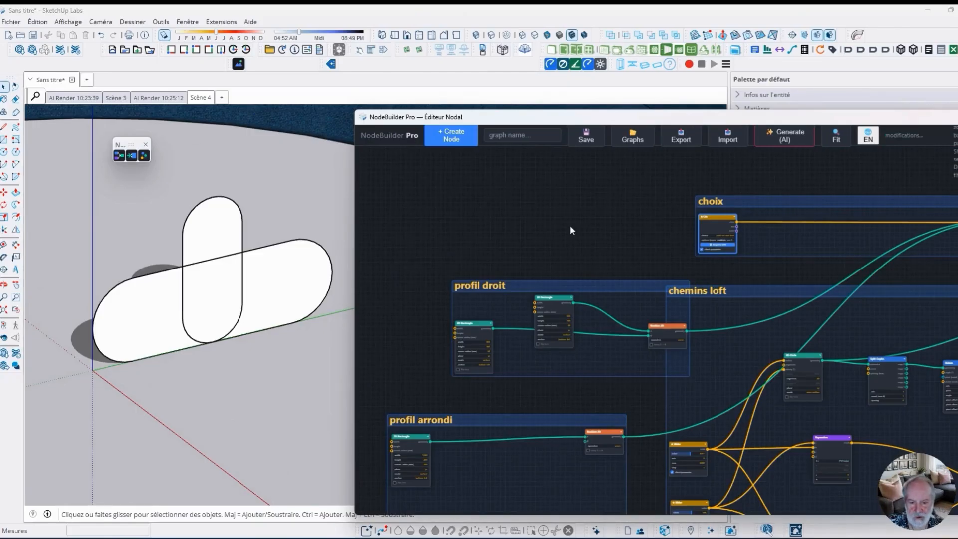
pyautogui.scroll(10, 585, 472)
pyautogui.scroll(-10, 648, 319)
pyautogui.moveTo(396, 321); pyautogui.dragTo(627, 313)
pyautogui.scroll(-4, 438, 351)
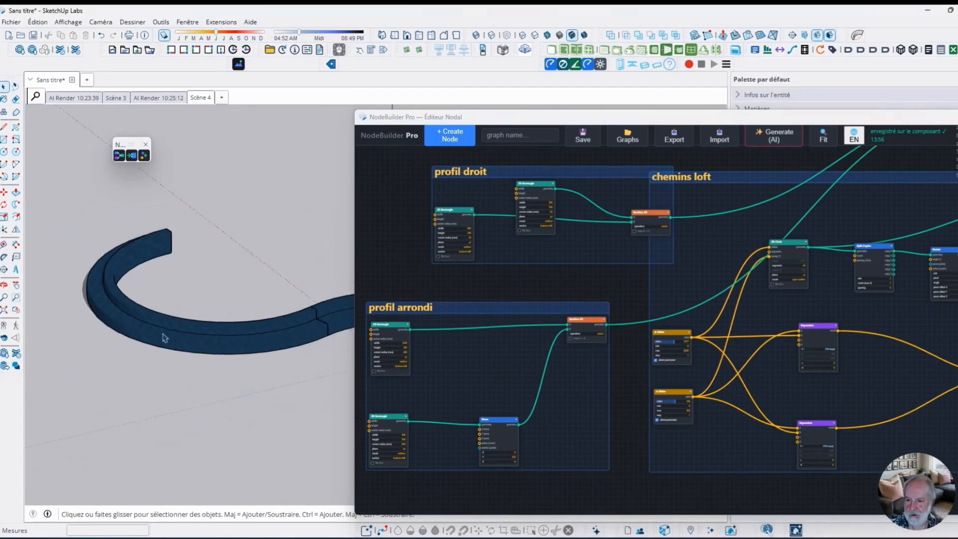
# Disconnect the Points / Path nodes from the path inputs of both Loft nodes
pyautogui.scroll(-2, 164, 338)
pyautogui.scroll(-4, 688, 220)
pyautogui.moveTo(905, 212); pyautogui.dragTo(611, 206, button='middle')
pyautogui.scroll(9, 593, 237)
pyautogui.moveTo(612, 218)
pyautogui.mouseDown()
pyautogui.moveTo(580, 263)
pyautogui.moveTo(581, 238)
pyautogui.mouseUp()
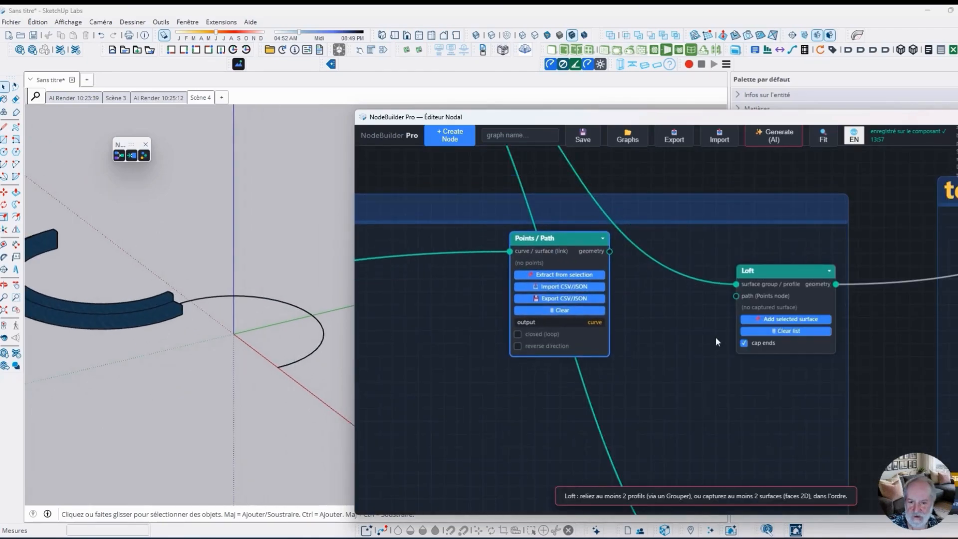
pyautogui.scroll(-3, 715, 337)
pyautogui.scroll(2, 647, 356)
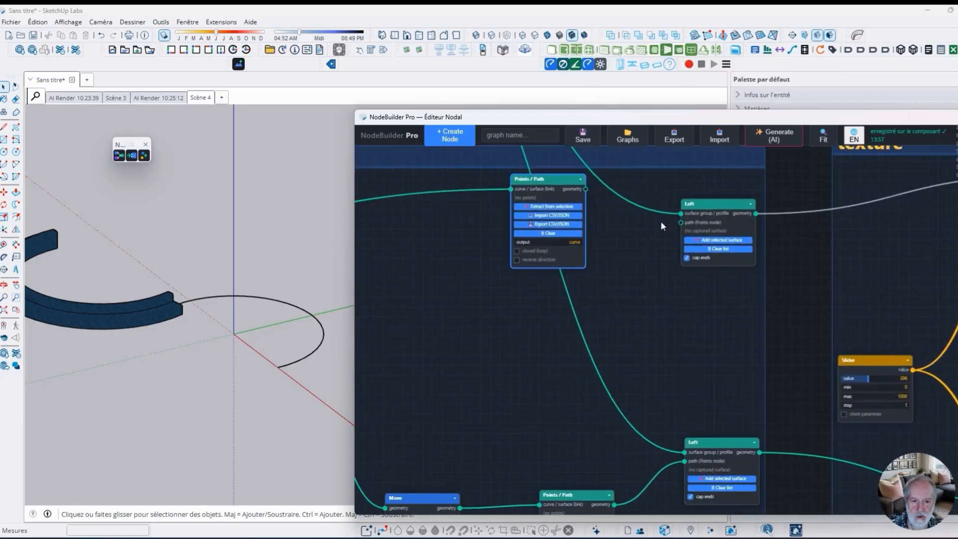
pyautogui.scroll(3, 688, 509)
pyautogui.moveTo(683, 444); pyautogui.dragTo(665, 451)
pyautogui.scroll(-2, 558, 336)
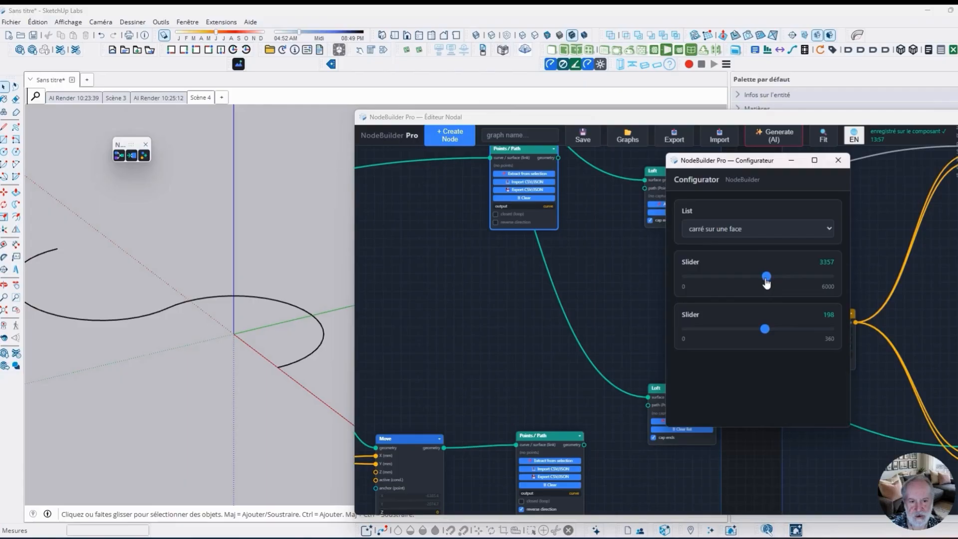
# Try lowering the first slider and raising the second one in the Configurator
pyautogui.moveTo(766, 281)
pyautogui.mouseDown()
pyautogui.moveTo(714, 279)
pyautogui.moveTo(778, 279)
pyautogui.moveTo(719, 280)
pyautogui.moveTo(748, 277)
pyautogui.mouseUp()
pyautogui.moveTo(765, 329)
pyautogui.mouseDown()
pyautogui.moveTo(813, 329)
pyautogui.moveTo(732, 328)
pyautogui.moveTo(806, 329)
pyautogui.moveTo(783, 328)
pyautogui.mouseUp()
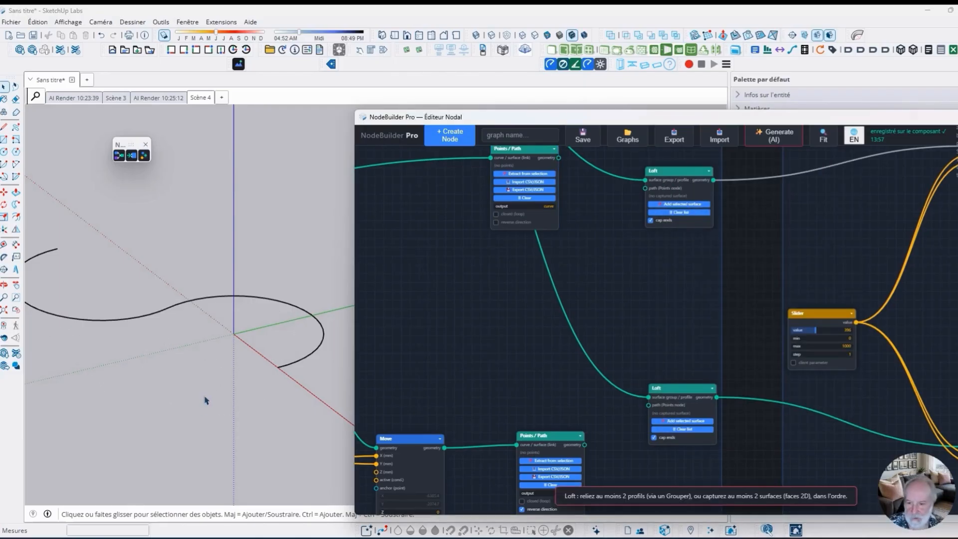
# Reconnect each Points / Path node's geometry output to the path input of its Loft node
pyautogui.moveTo(559, 157); pyautogui.dragTo(585, 178)
pyautogui.moveTo(643, 188); pyautogui.dragTo(645, 188)
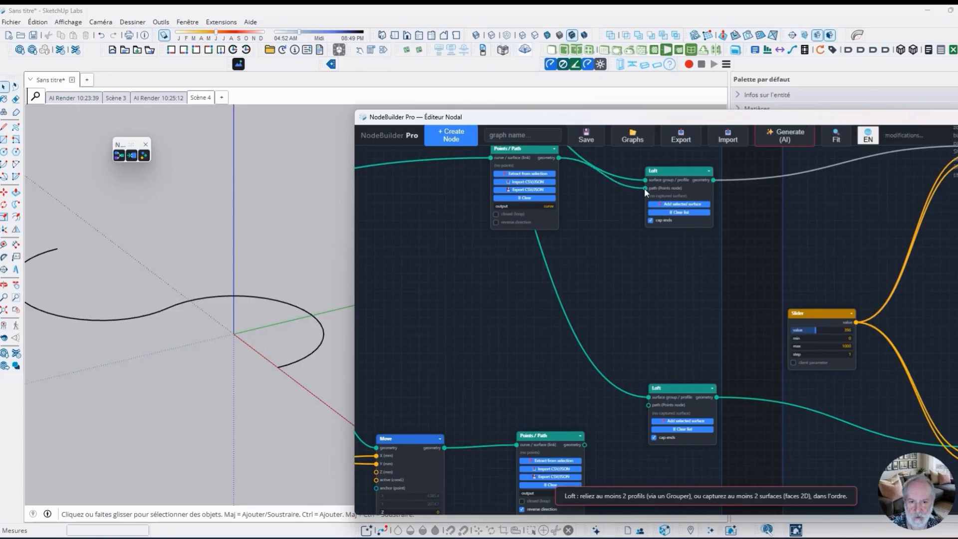
pyautogui.scroll(3, 609, 456)
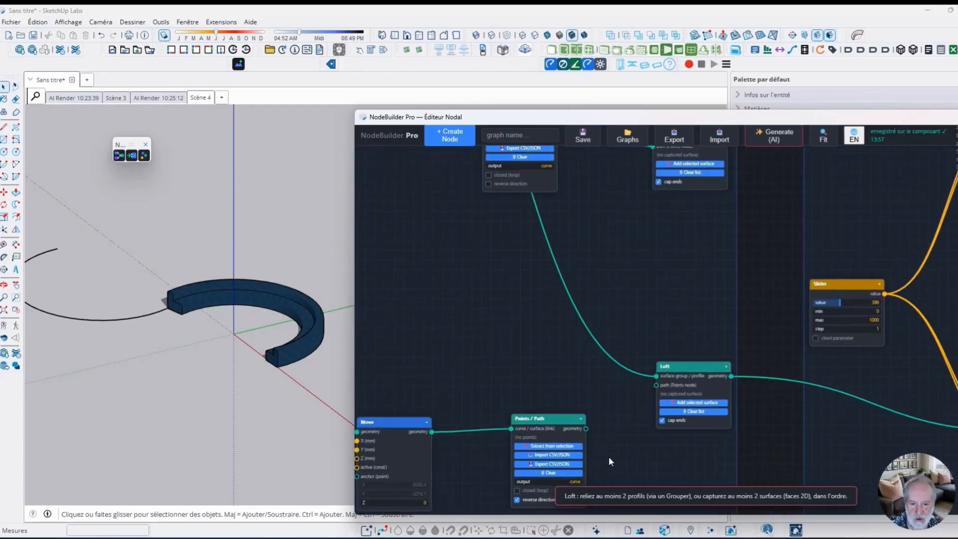
pyautogui.moveTo(584, 425); pyautogui.dragTo(669, 372)
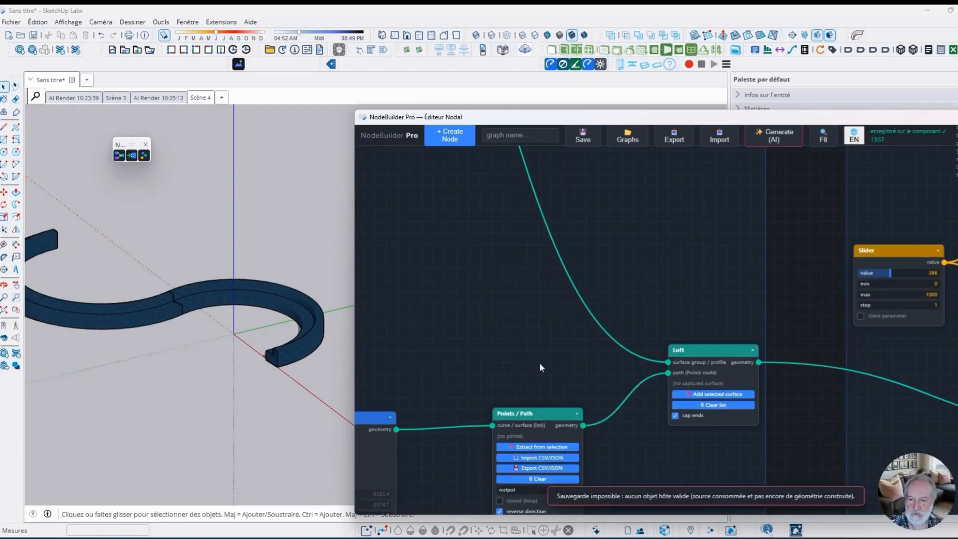
# Try an opacity of 10% on the upper Texture node and inspect the bench in the model
pyautogui.scroll(-5, 537, 316)
pyautogui.scroll(3, 761, 209)
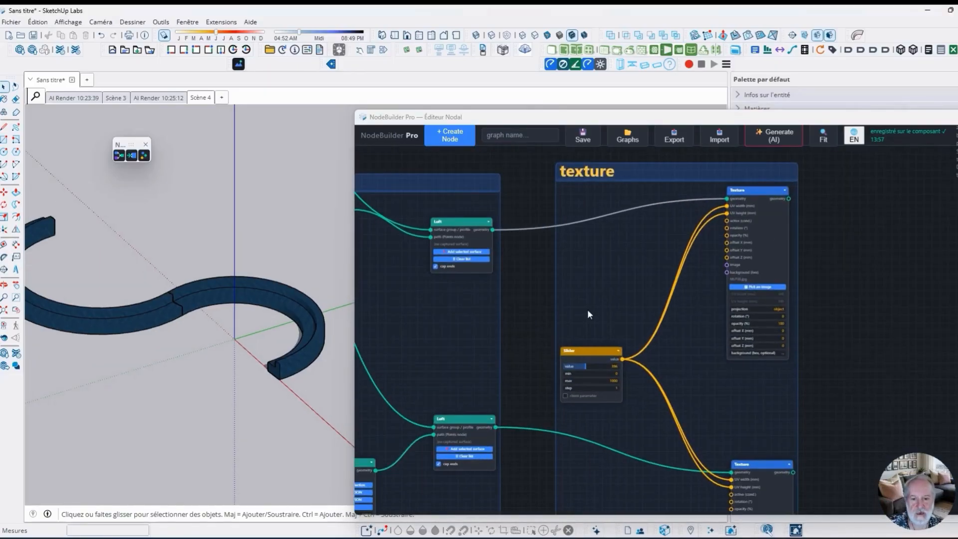
pyautogui.scroll(2, 731, 253)
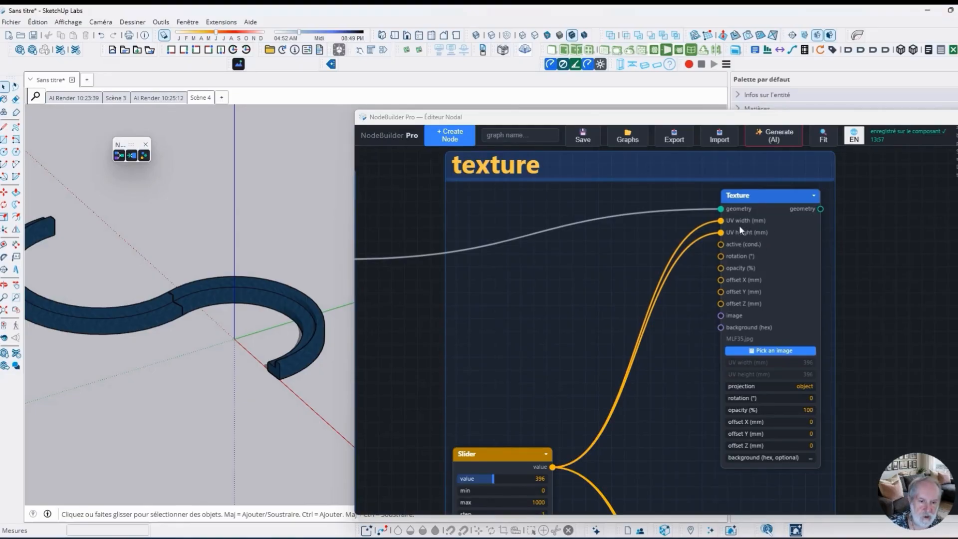
pyautogui.scroll(-2, 792, 240)
pyautogui.scroll(2, 805, 333)
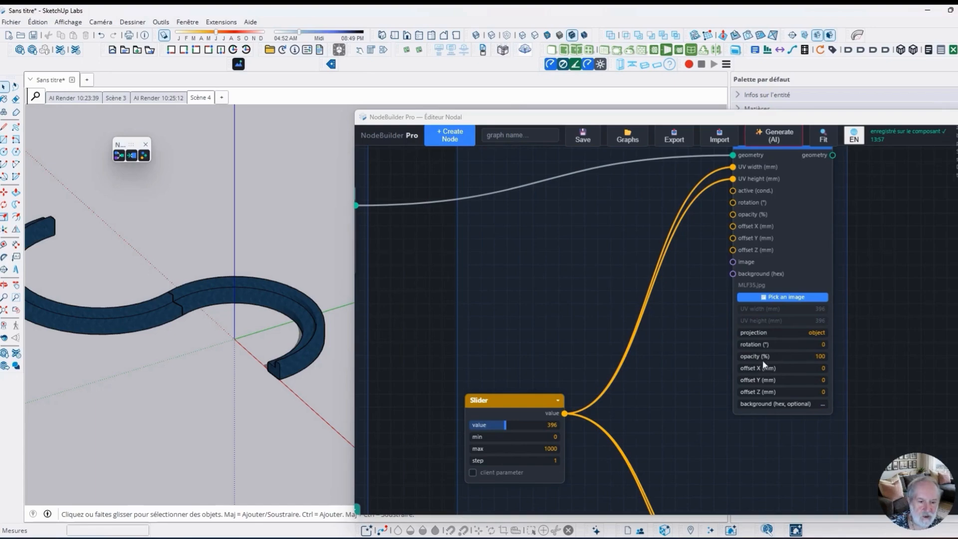
pyautogui.click(815, 356)
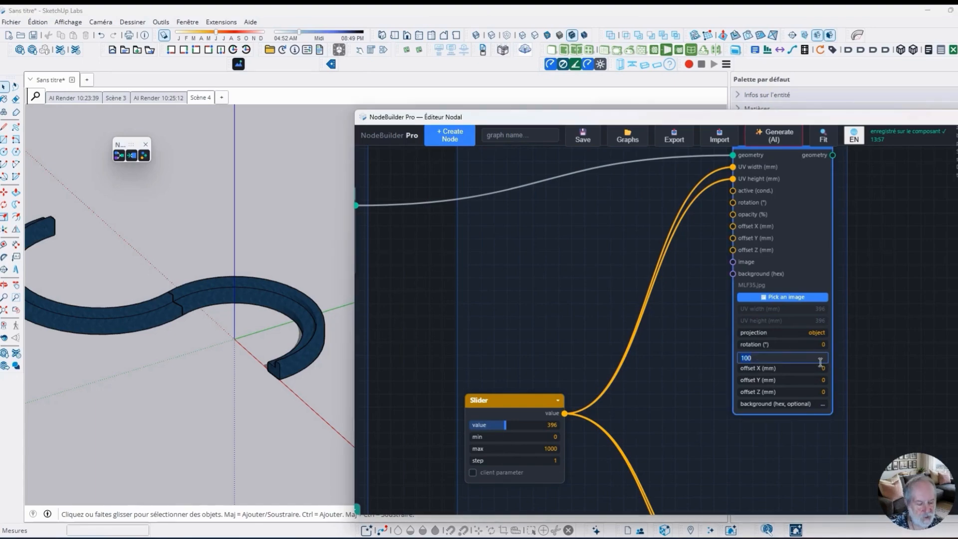
pyautogui.press('Return')
pyautogui.moveTo(320, 293)
pyautogui.mouseDown(button='middle')
pyautogui.moveTo(509, 321)
pyautogui.moveTo(320, 337)
pyautogui.moveTo(308, 329)
pyautogui.mouseUp(button='middle')
pyautogui.scroll(3, 319, 338)
pyautogui.scroll(3, 320, 338)
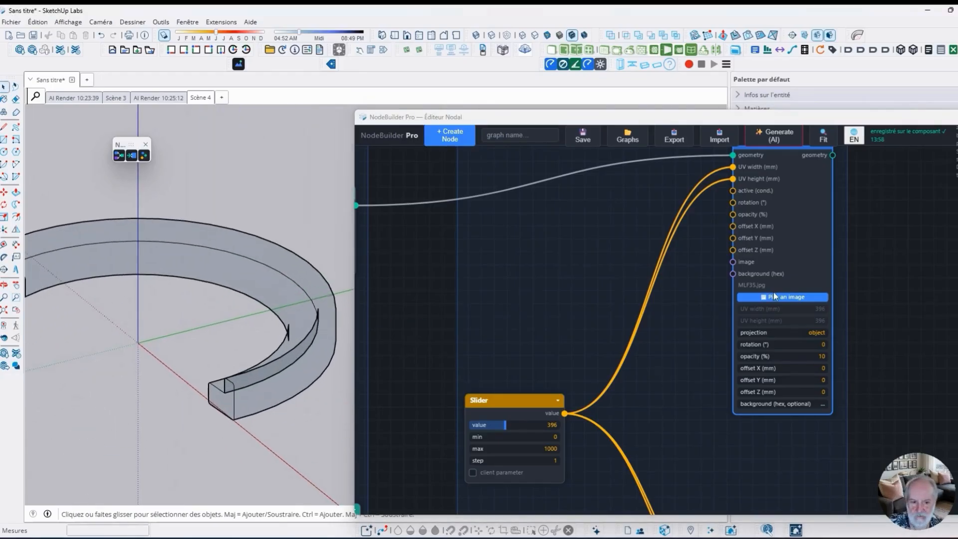
# Try an opacity of 50% on the upper Texture node
pyautogui.click(822, 356)
pyautogui.write('50')
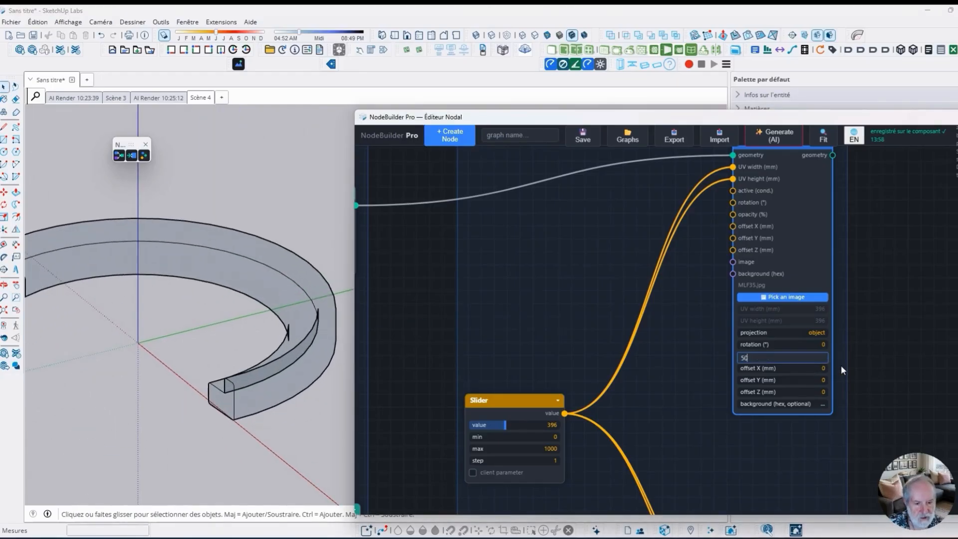
pyautogui.press('Return')
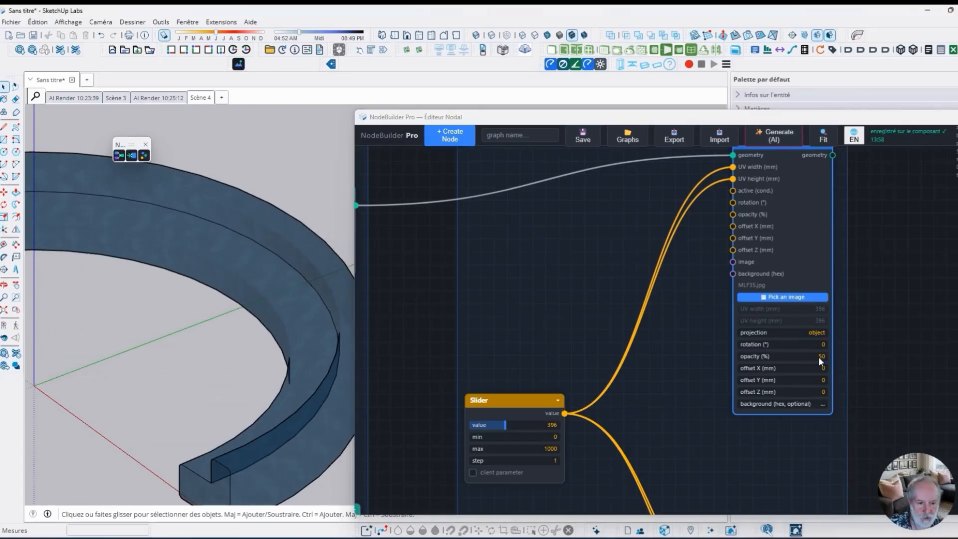
# Set the upper Texture node's opacity back to 100%
pyautogui.press('Return')
pyautogui.write('100')
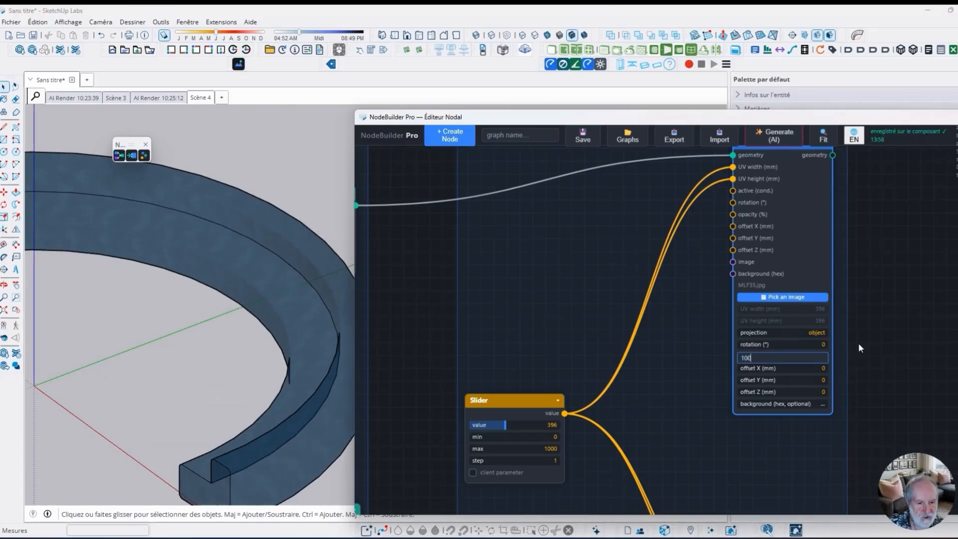
pyautogui.press('Return')
# Move the "profil droit" group clear of the "chemins loft" group so it lines up above "profil arrondi"
pyautogui.scroll(-5, 663, 301)
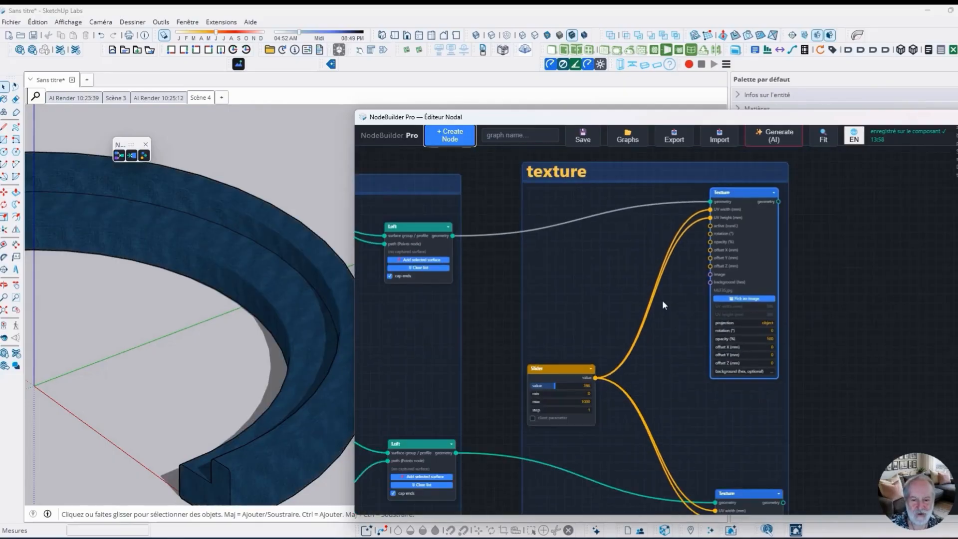
pyautogui.scroll(-3, 283, 308)
pyautogui.scroll(-2, 283, 307)
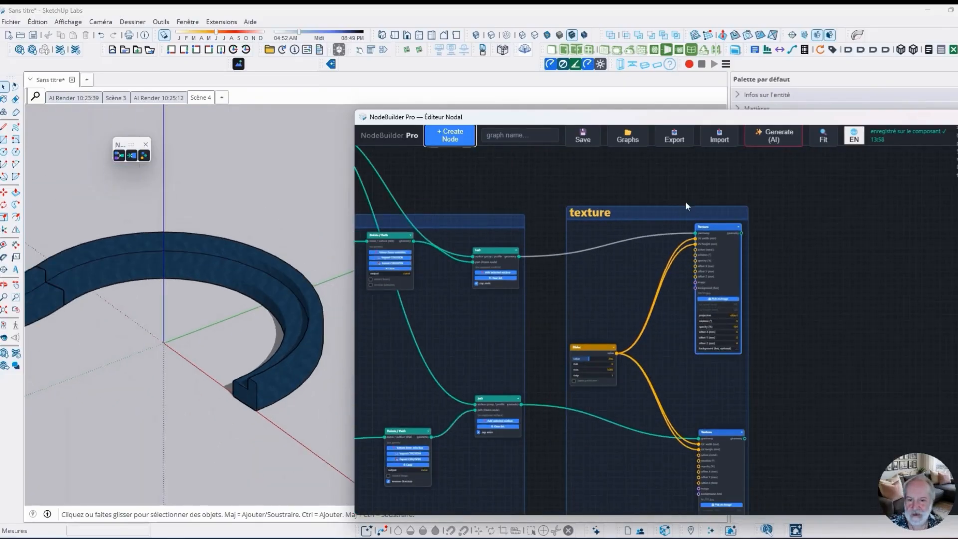
pyautogui.click(823, 136)
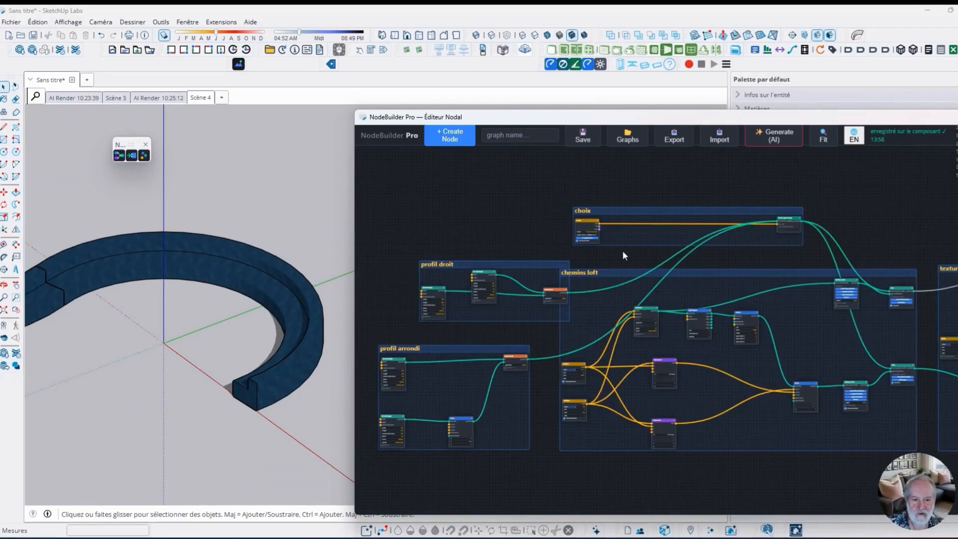
pyautogui.moveTo(540, 265); pyautogui.dragTo(502, 255)
# Examine the Expression node formulas in "chemins loft" and how they link the two sliders to the Move node
pyautogui.moveTo(699, 188); pyautogui.dragTo(592, 177)
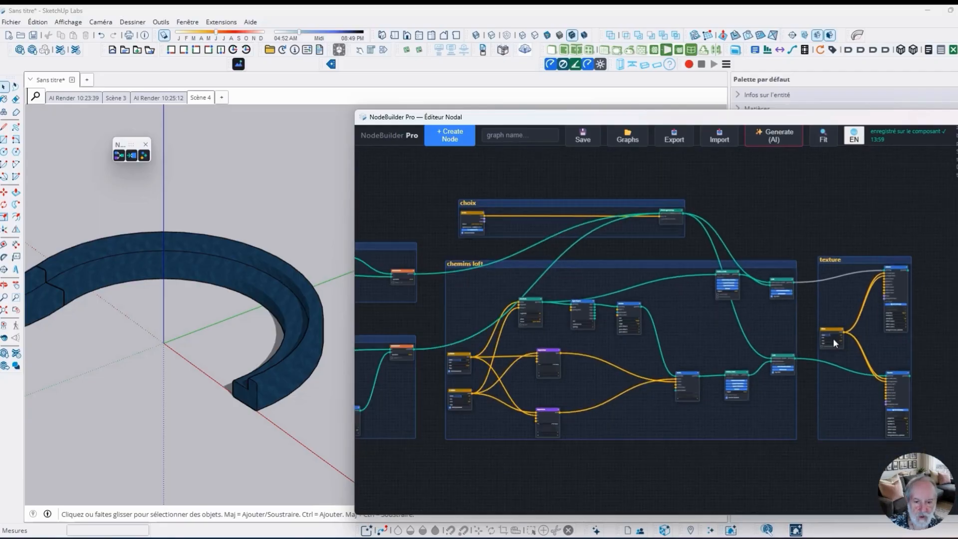
pyautogui.moveTo(574, 371); pyautogui.dragTo(760, 322)
pyautogui.scroll(10, 760, 322)
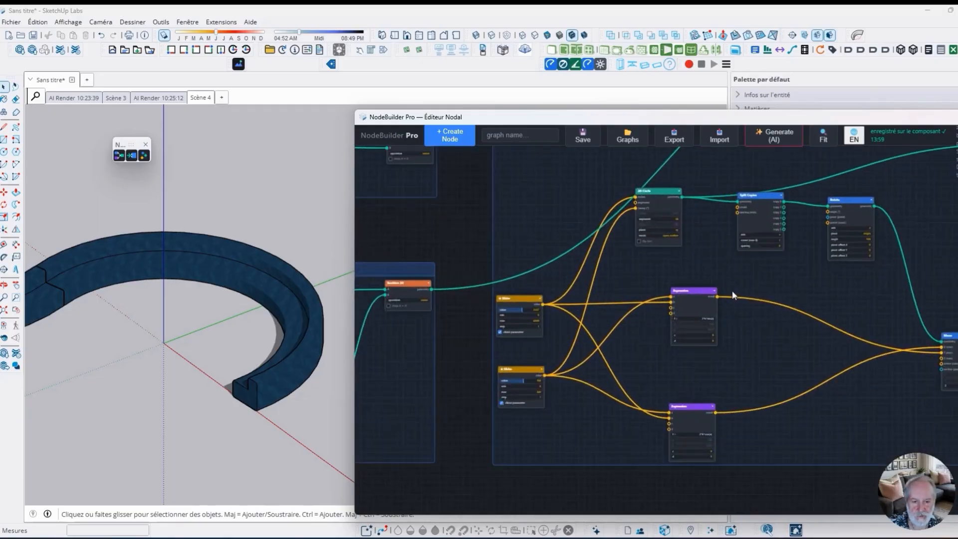
pyautogui.scroll(10, 703, 331)
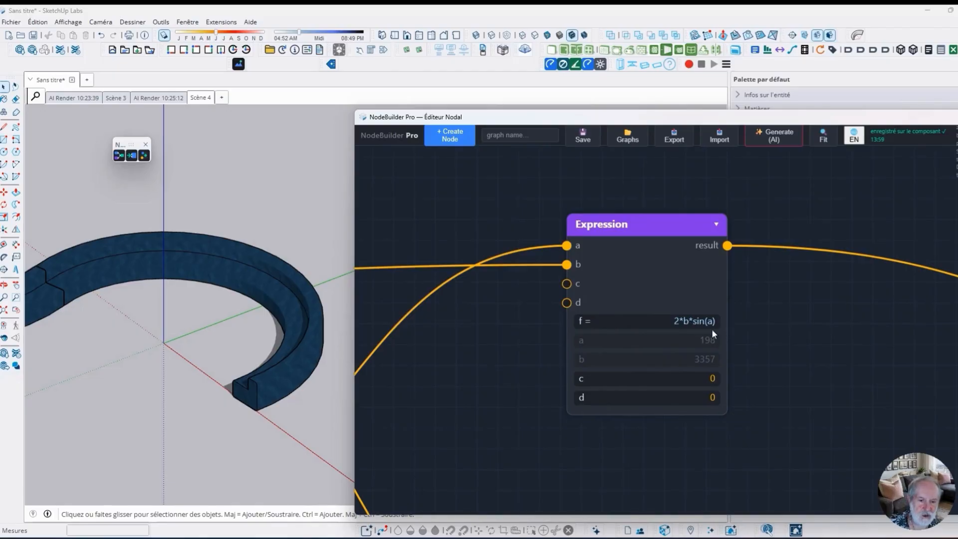
pyautogui.scroll(-8, 726, 310)
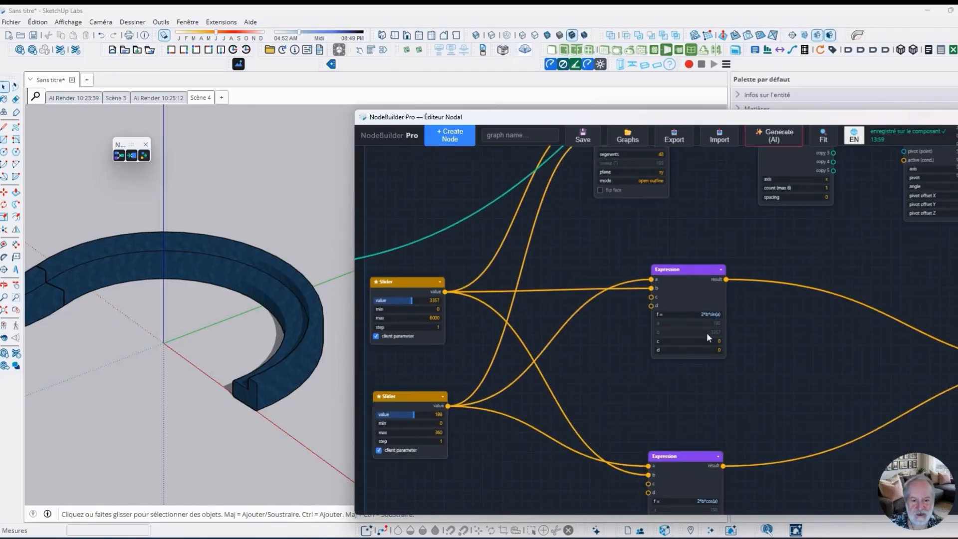
pyautogui.scroll(3, 718, 339)
pyautogui.scroll(-6, 717, 262)
pyautogui.scroll(-1, 499, 331)
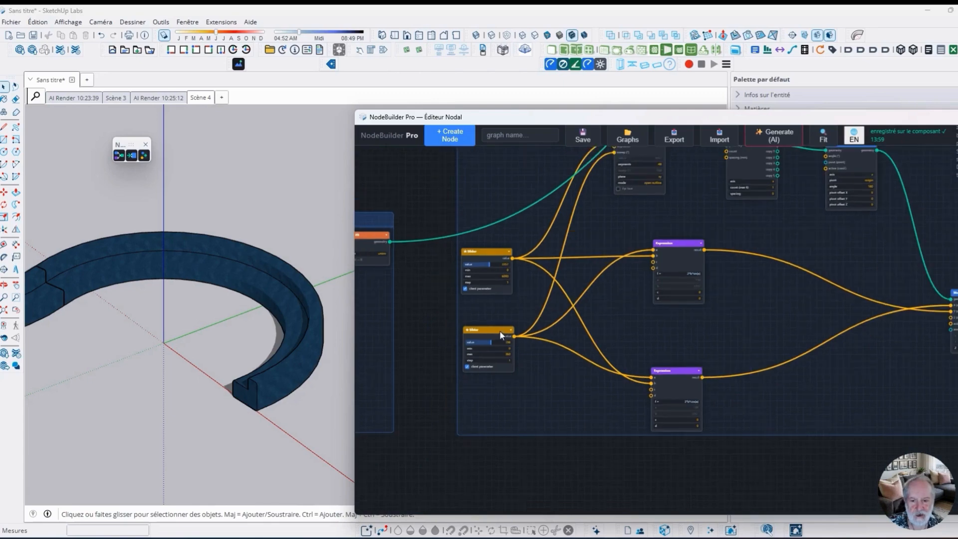
pyautogui.scroll(-1, 499, 330)
pyautogui.scroll(3, 896, 306)
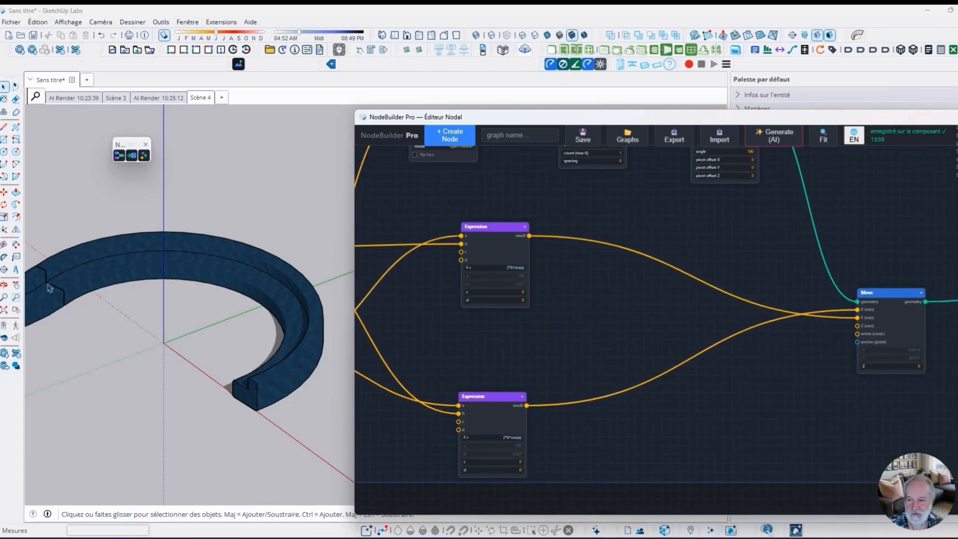
pyautogui.scroll(-3, 257, 330)
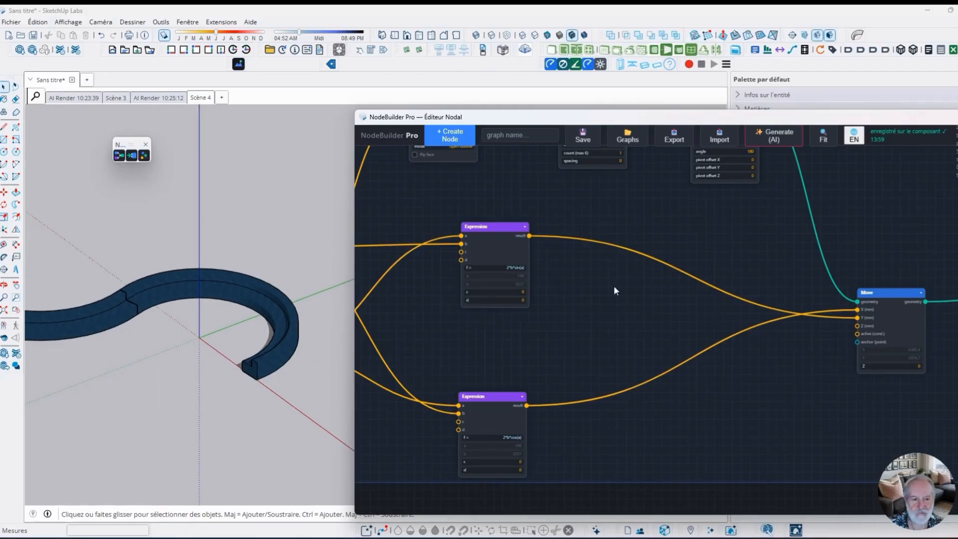
# Fit the whole graph in view and reposition the node editor window so every group through "texture" is on screen
pyautogui.scroll(-2, 599, 300)
pyautogui.scroll(2, 594, 303)
pyautogui.scroll(10, 591, 303)
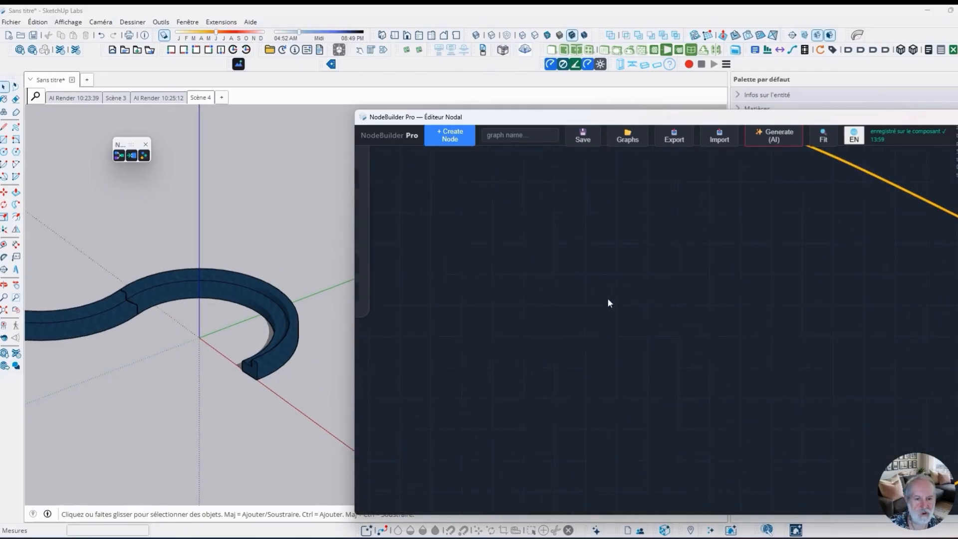
pyautogui.click(824, 140)
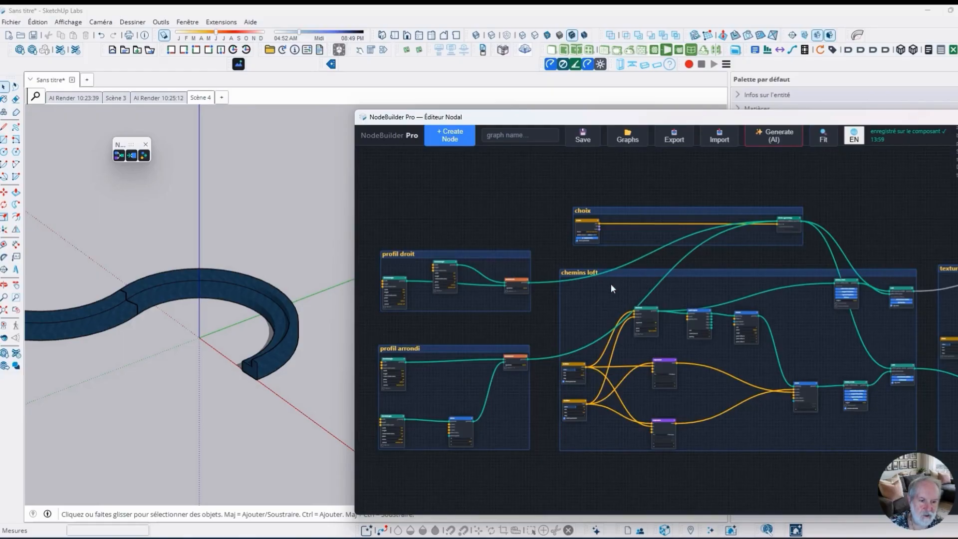
pyautogui.moveTo(771, 120); pyautogui.dragTo(656, 84)
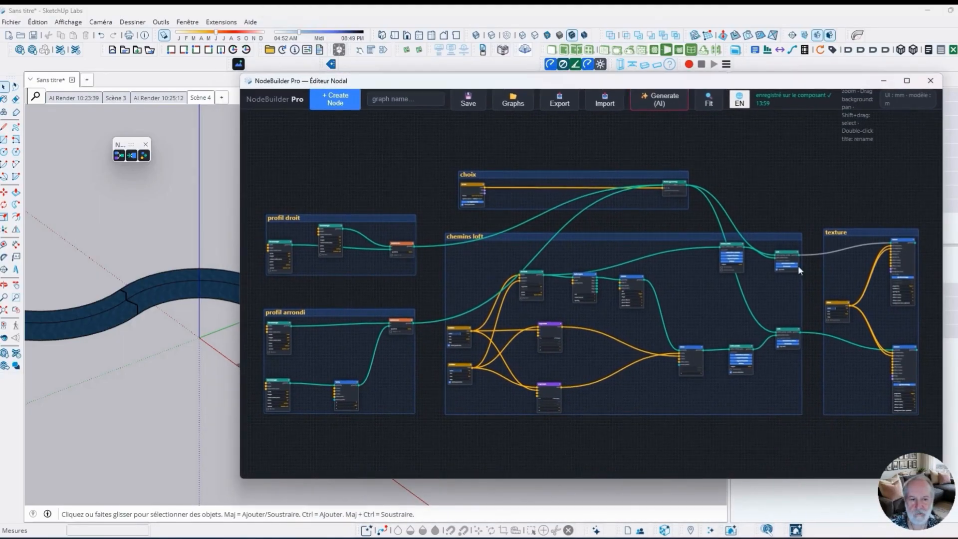